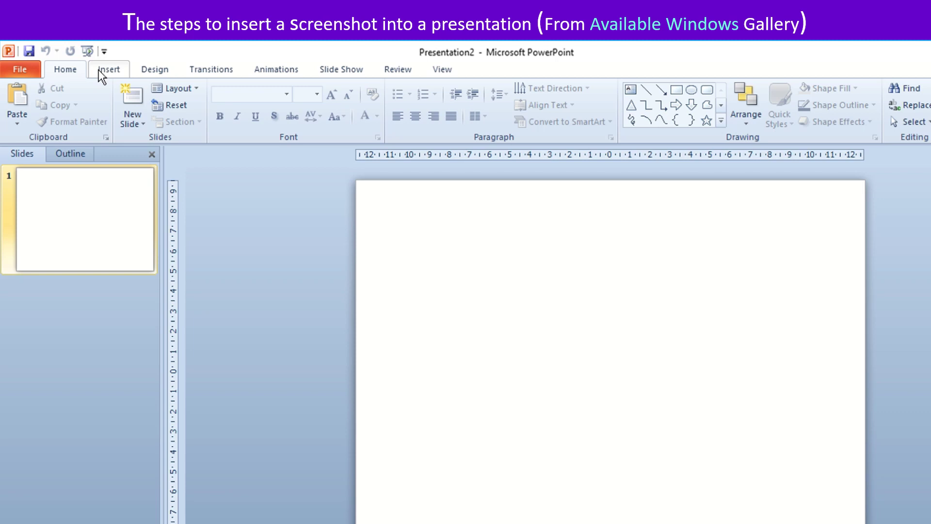
- Show the Available Windows gallery from Insert > Screenshot
click(99, 69)
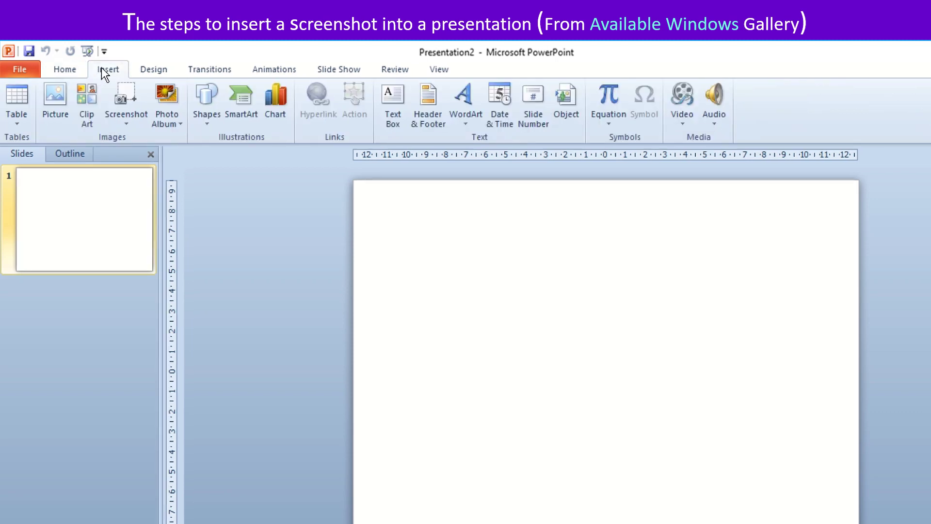
click(130, 124)
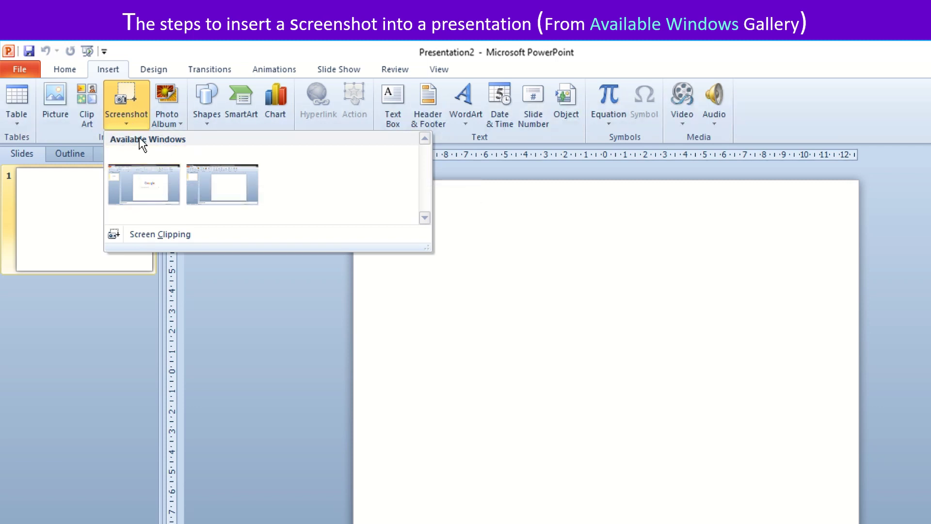
- Insert the Google window screenshot, shrink it, and move it right on the slide
click(154, 193)
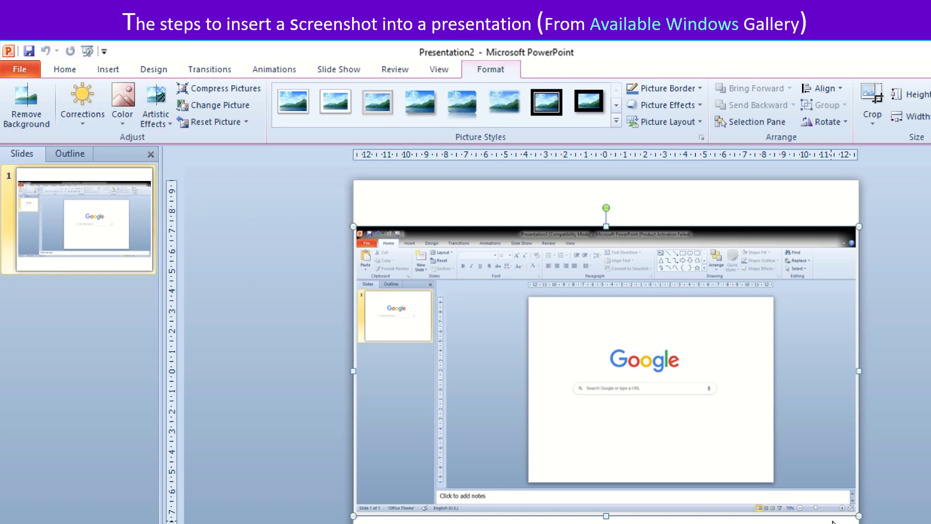
drag(858, 517, 697, 417)
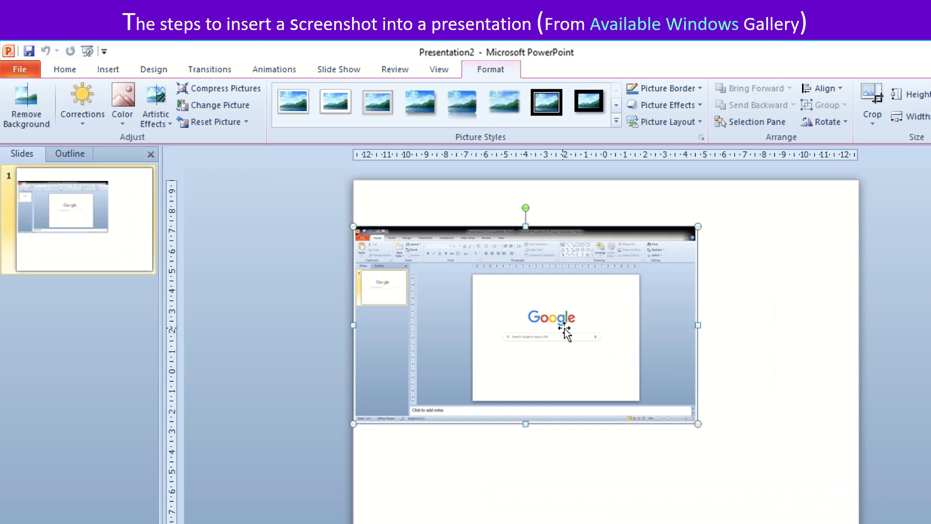
drag(576, 329, 664, 377)
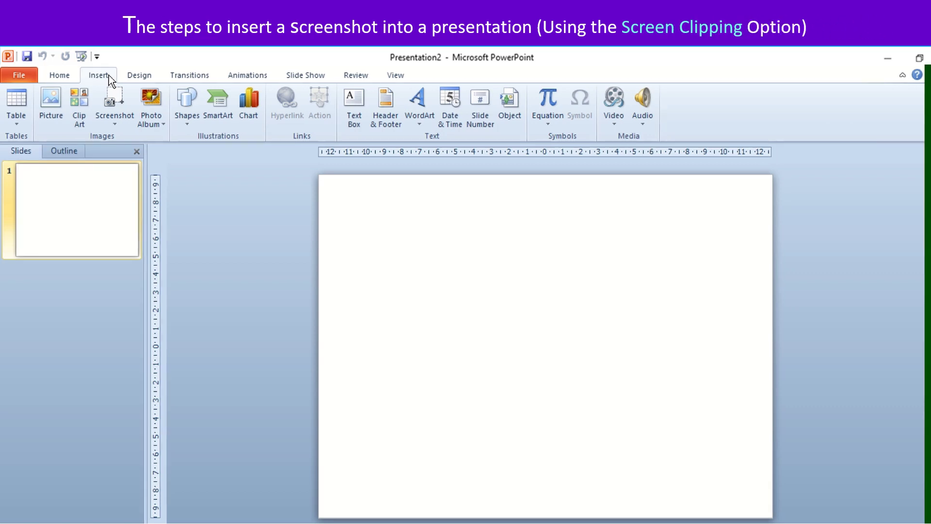
- Add a Screen Clipping of just the Google logo and search box
click(122, 124)
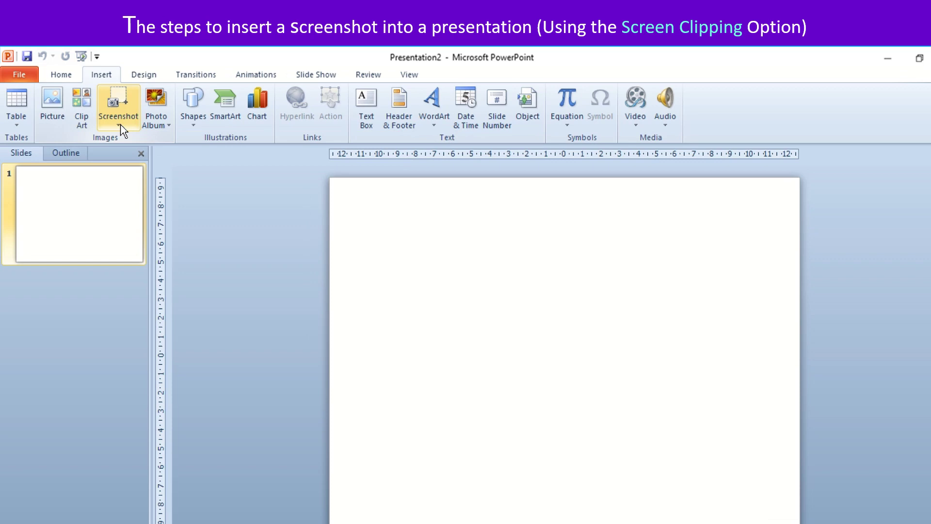
click(119, 125)
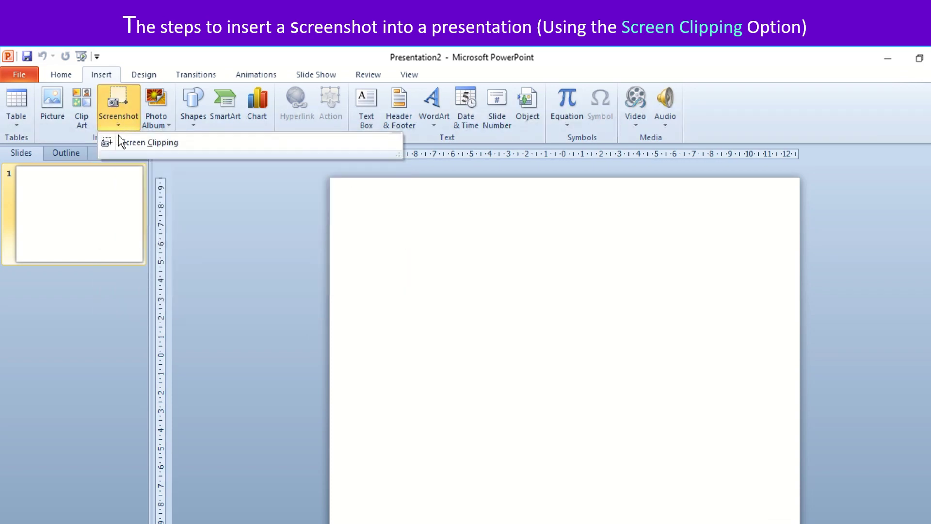
click(123, 144)
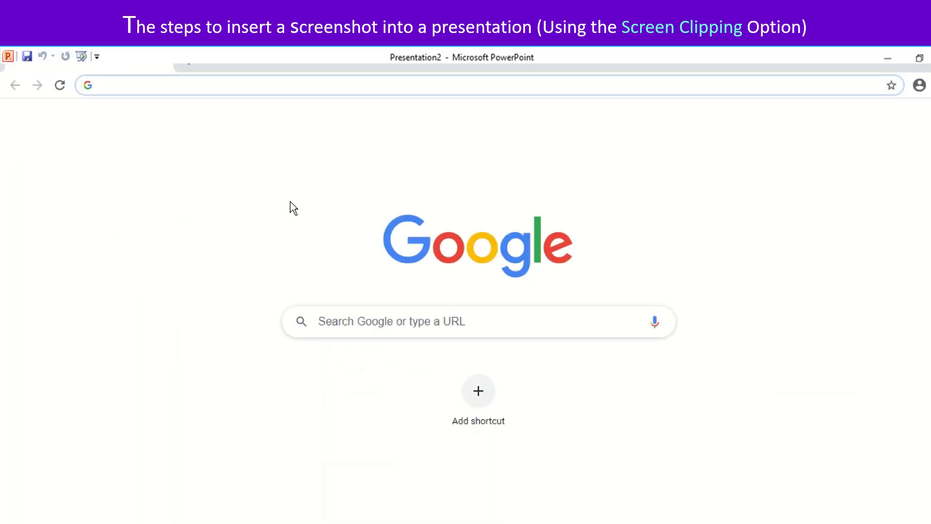
drag(276, 206, 684, 354)
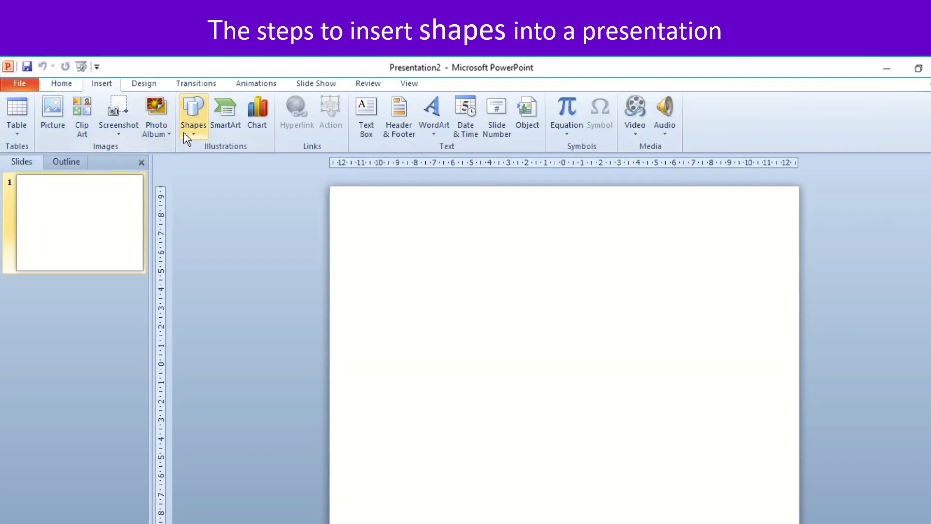
- Pick Rounded Rectangle from the Insert Shapes gallery
click(193, 116)
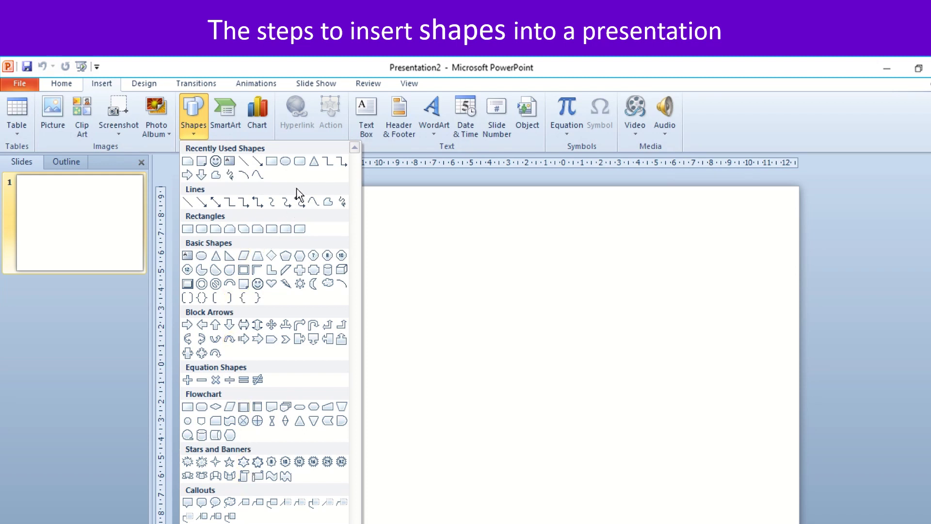
click(301, 163)
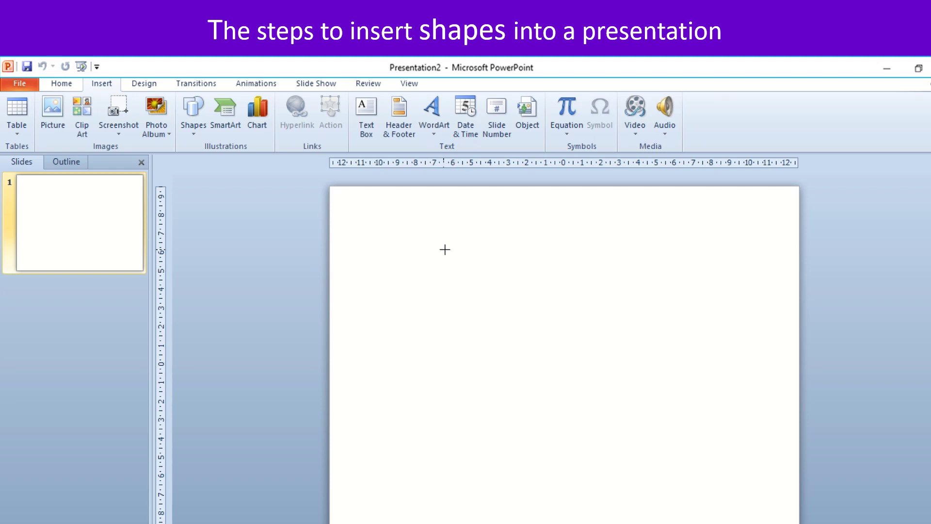
- Draw a rounded rectangle in the upper middle, widen it on both sides and extend it downward
mouse_move(444, 249)
mouse_down()
mouse_move(478, 296)
mouse_move(586, 351)
mouse_move(672, 339)
mouse_up()
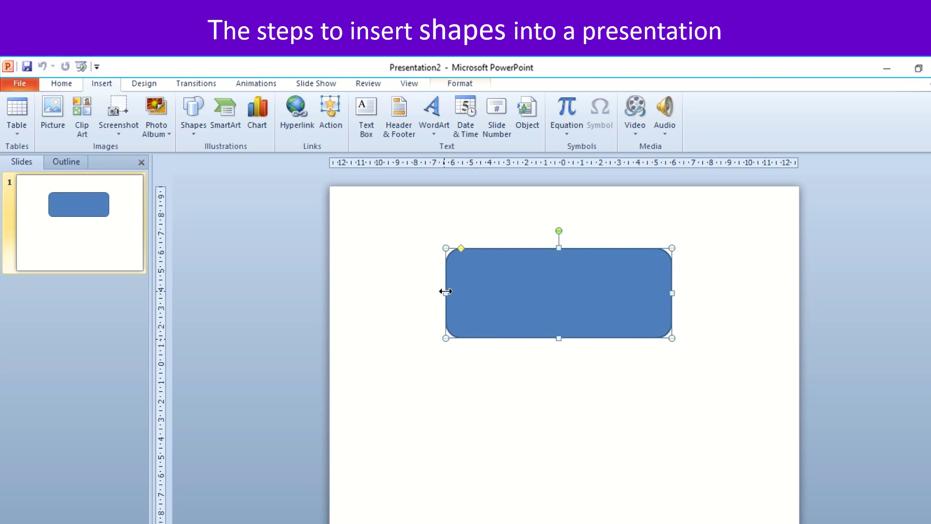
drag(444, 291, 427, 293)
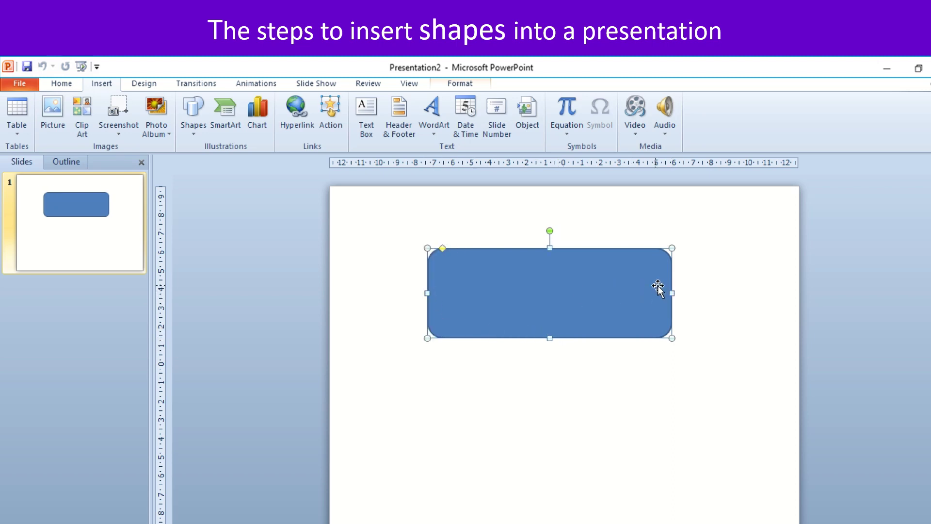
drag(674, 296, 690, 293)
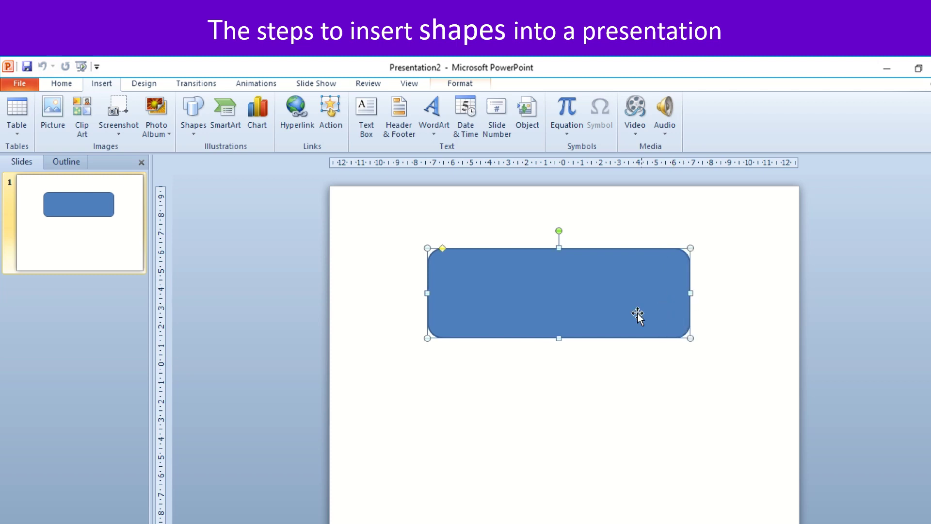
drag(562, 348, 563, 357)
- Add the text 'Hello!' inside the rounded rectangle
right_click(541, 281)
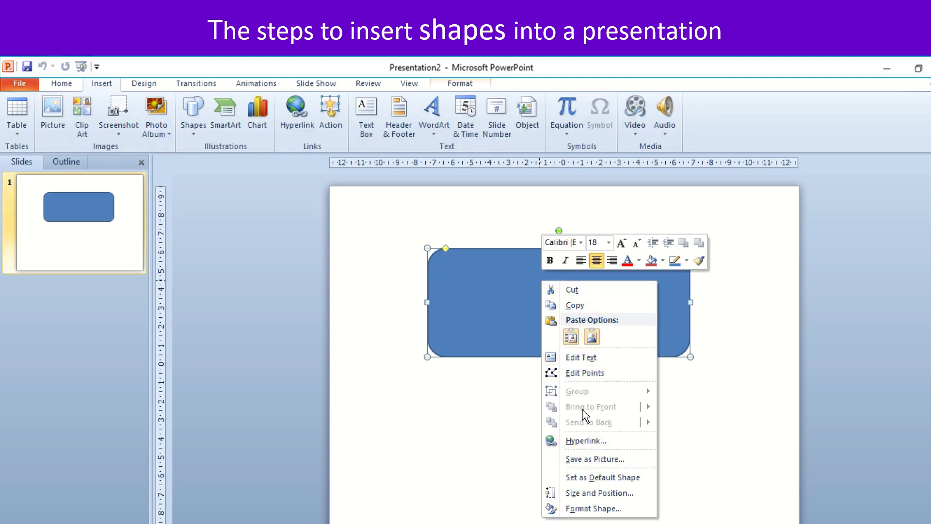
click(573, 363)
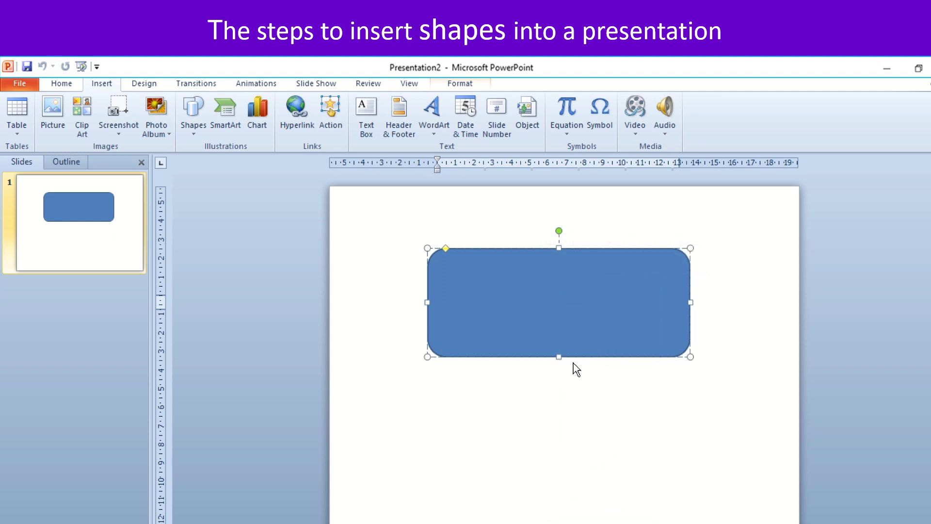
text(Hello!)
key(Escape)
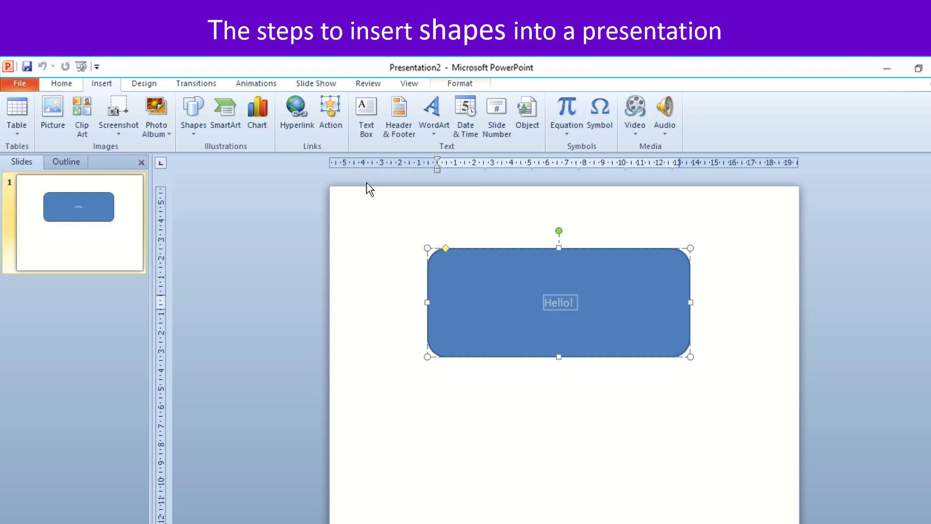
- Set the Hello! text font size to 96
click(73, 86)
click(294, 107)
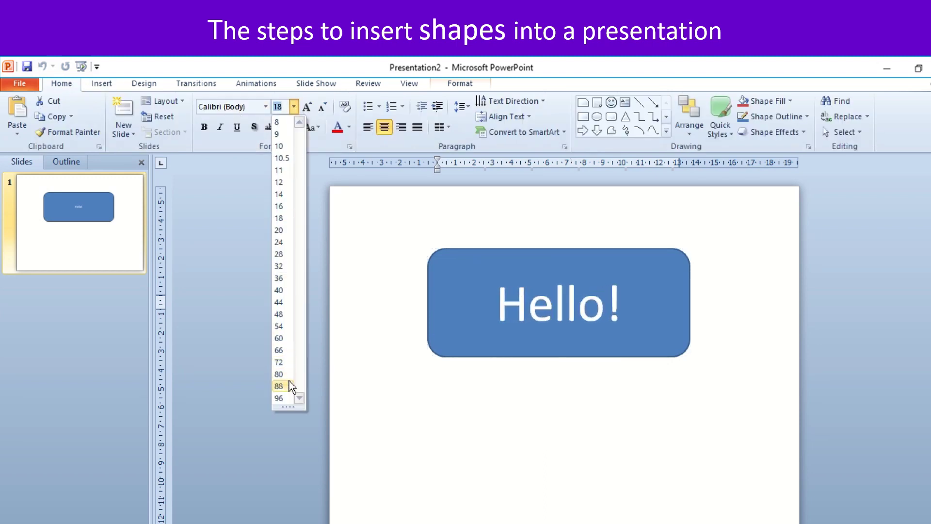
click(283, 402)
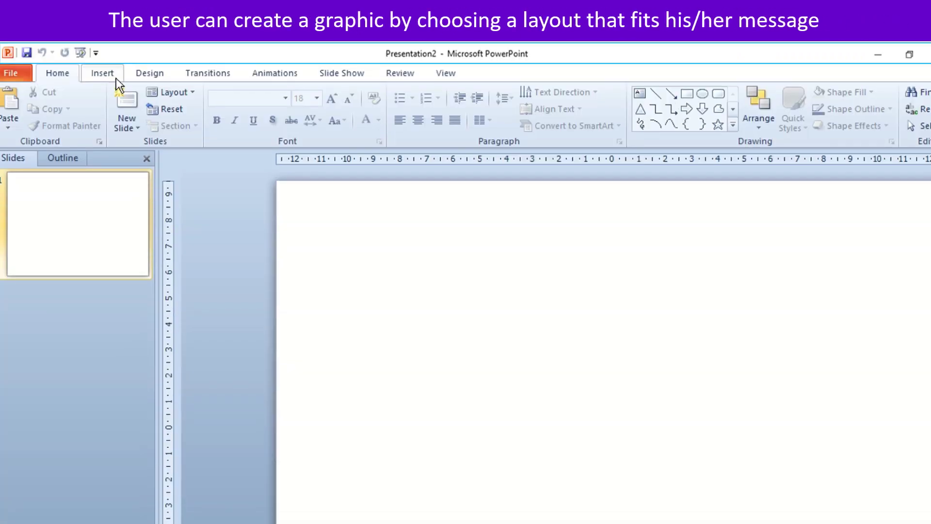
- Insert a Block Cycle SmartArt graphic from the Cycle category
click(116, 77)
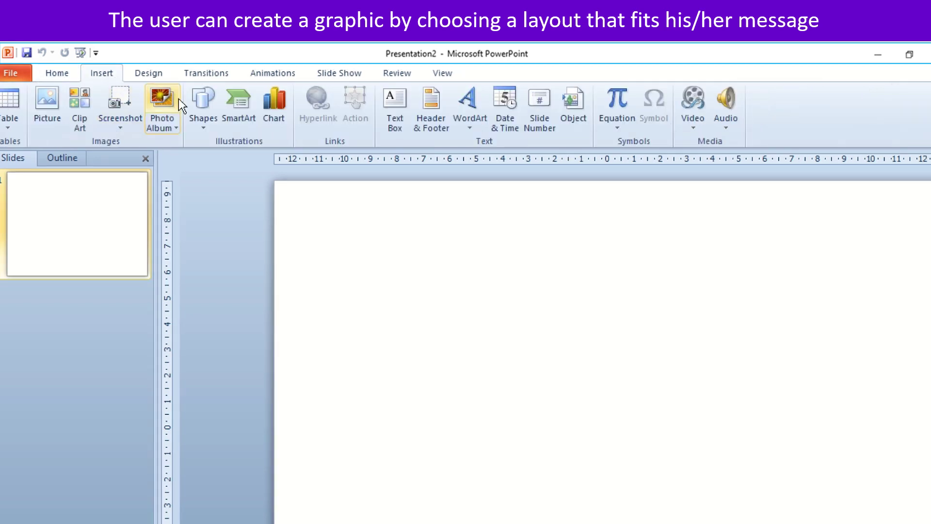
click(237, 114)
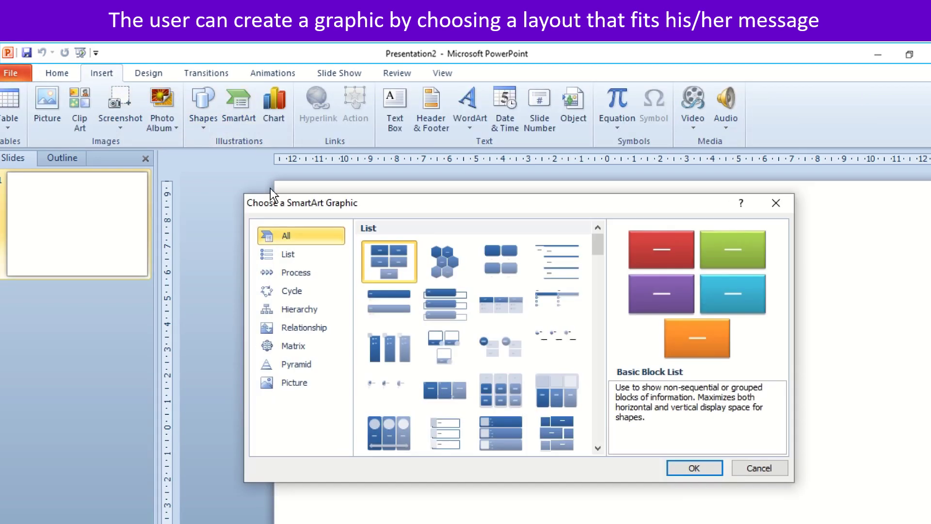
click(289, 297)
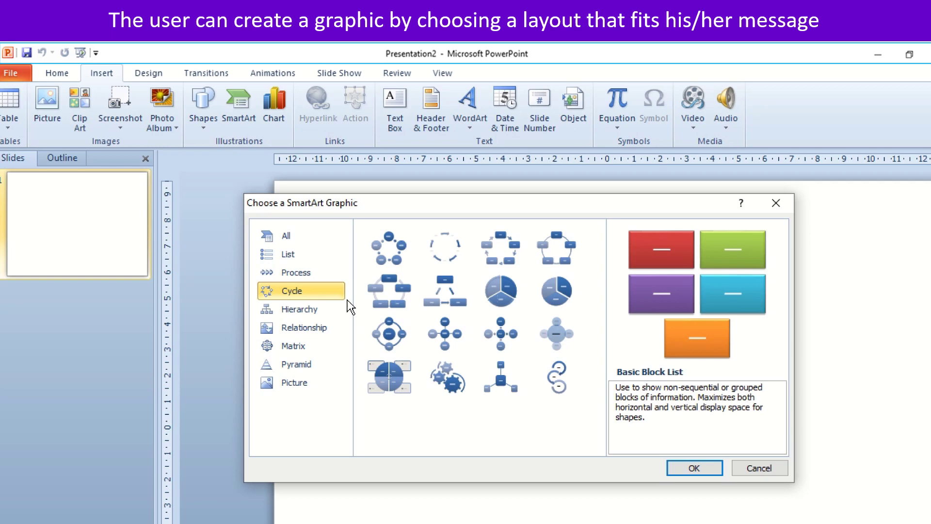
click(509, 264)
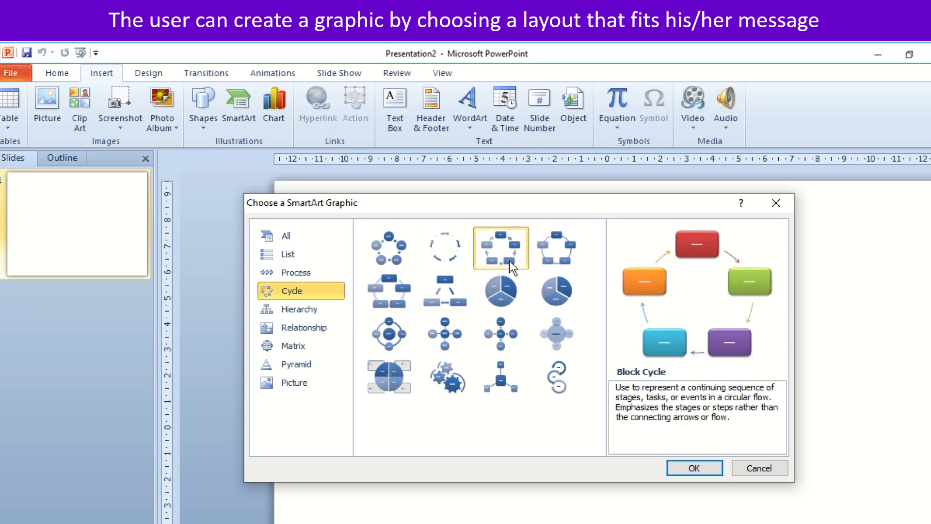
click(705, 469)
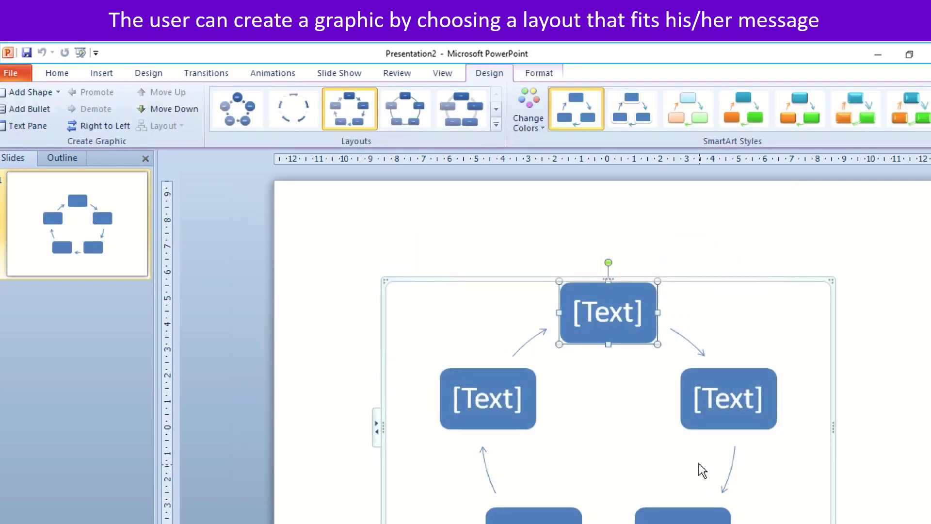
- Move the cycle up and label its blocks WINTER, SPRING, SUMMER, MONSOON and AUTUMN
click(677, 279)
drag(665, 206, 663, 186)
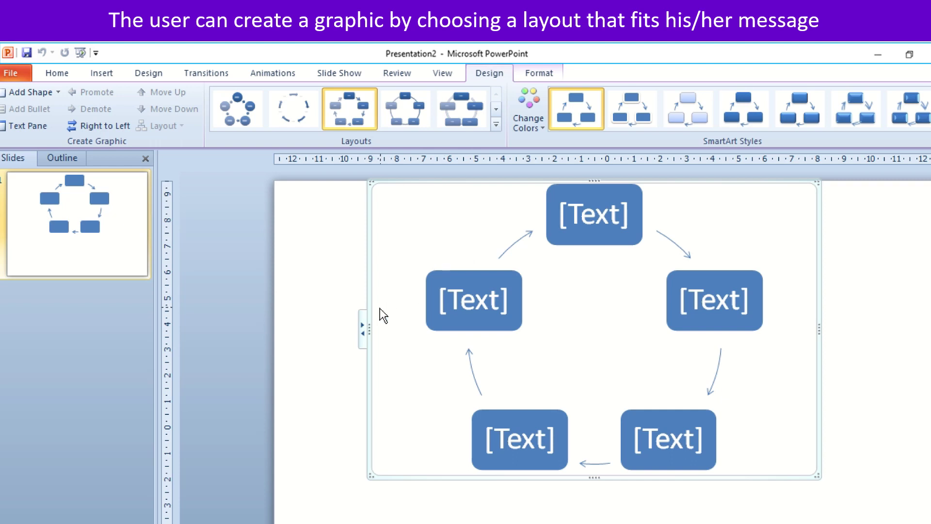
click(367, 325)
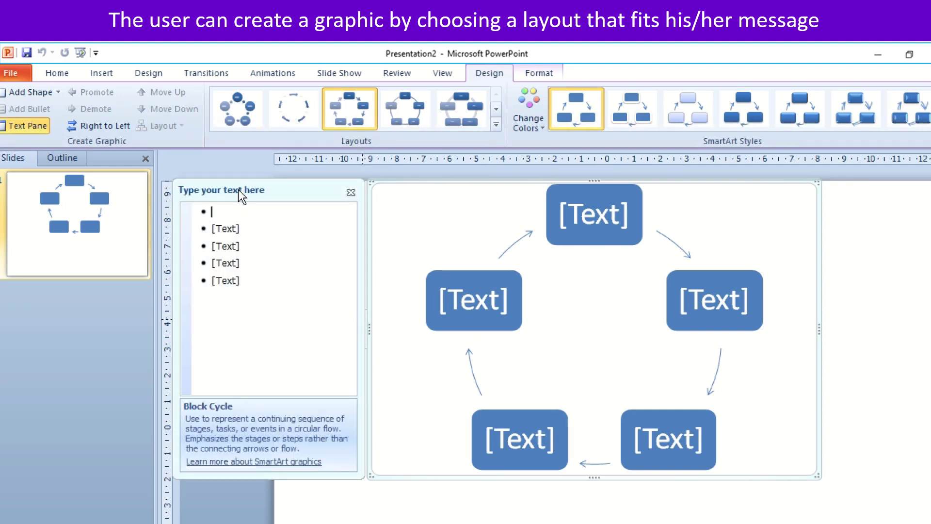
text(WINTER)
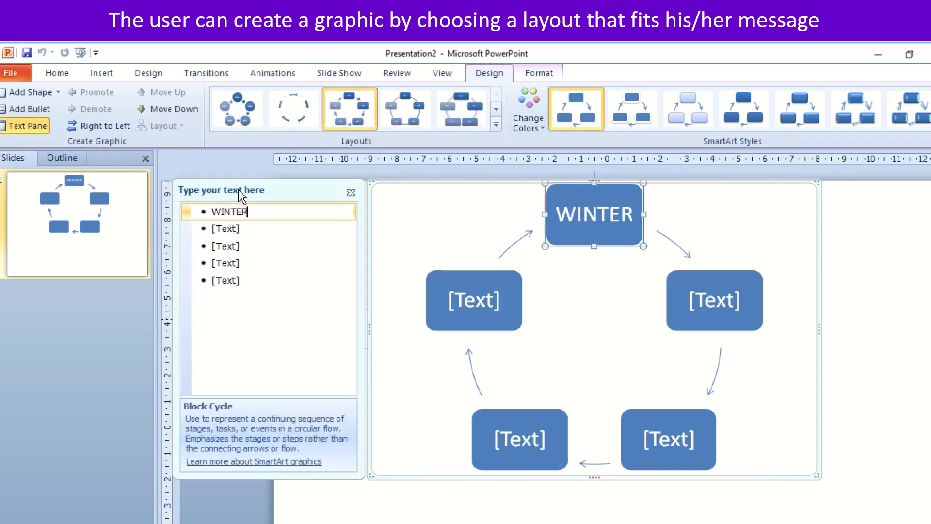
key(Down)
text(SPRIN)
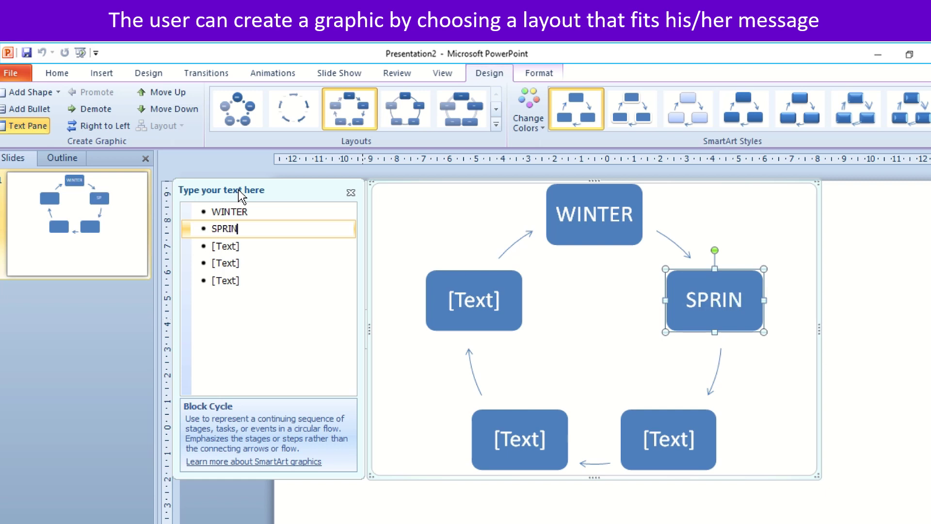
text(G)
key(Down)
text(SUMME)
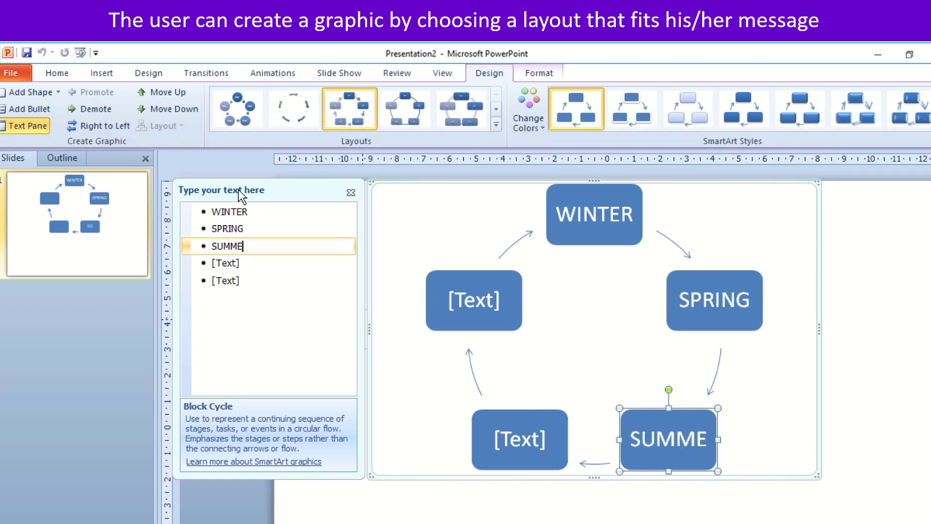
text(R)
key(Down)
text(M)
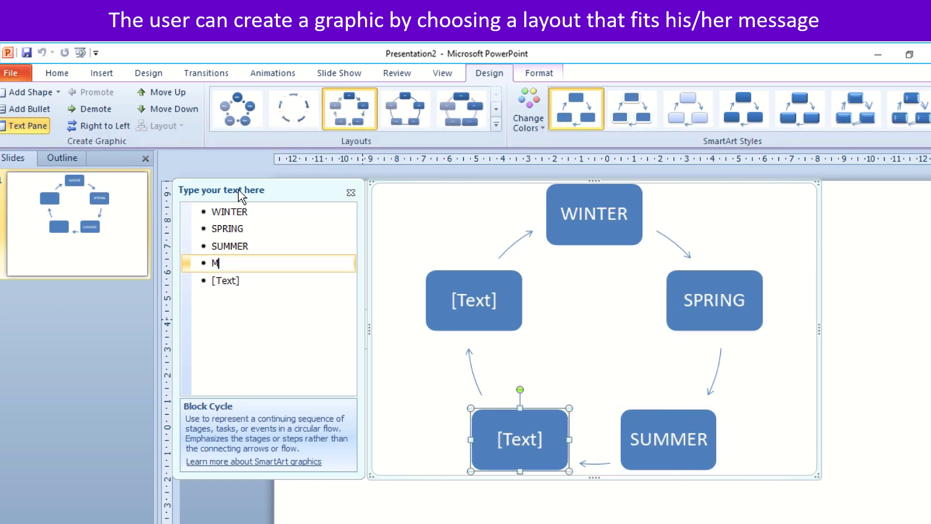
text(ONSOON)
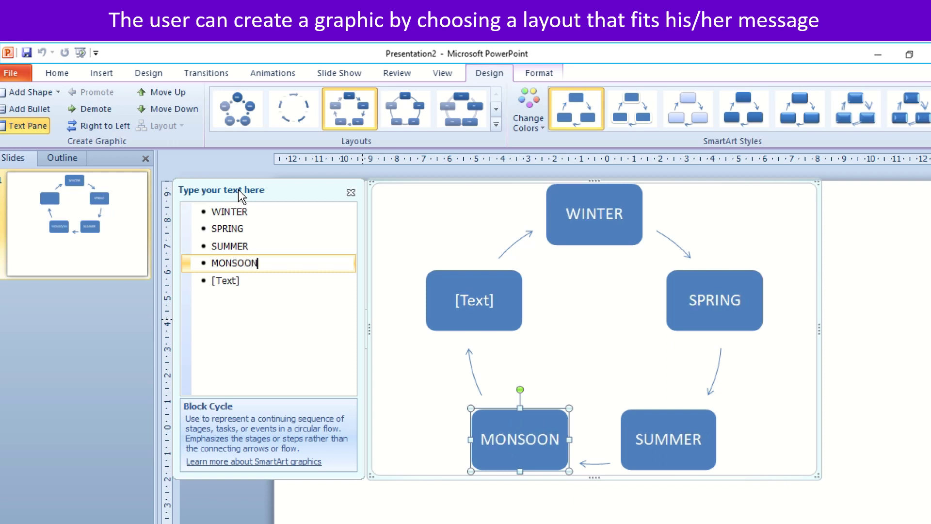
key(Down)
text(AUTUM)
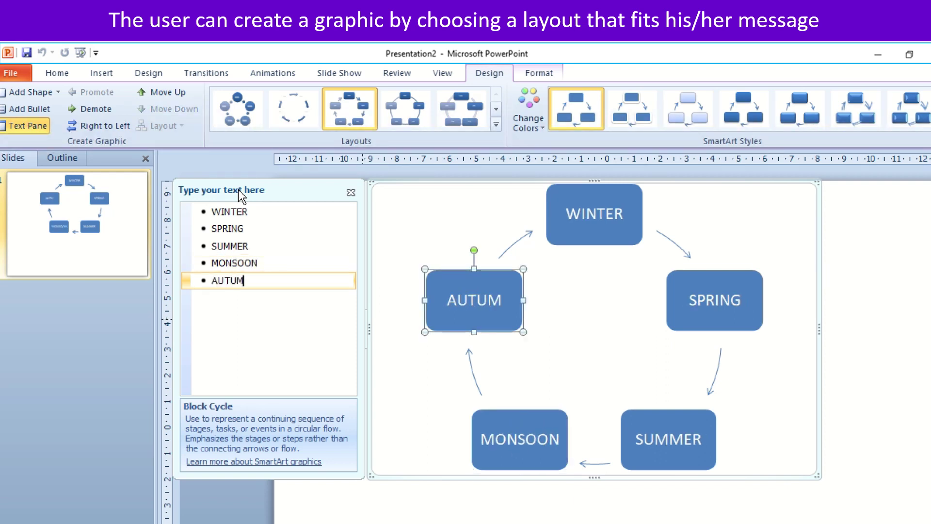
text(N)
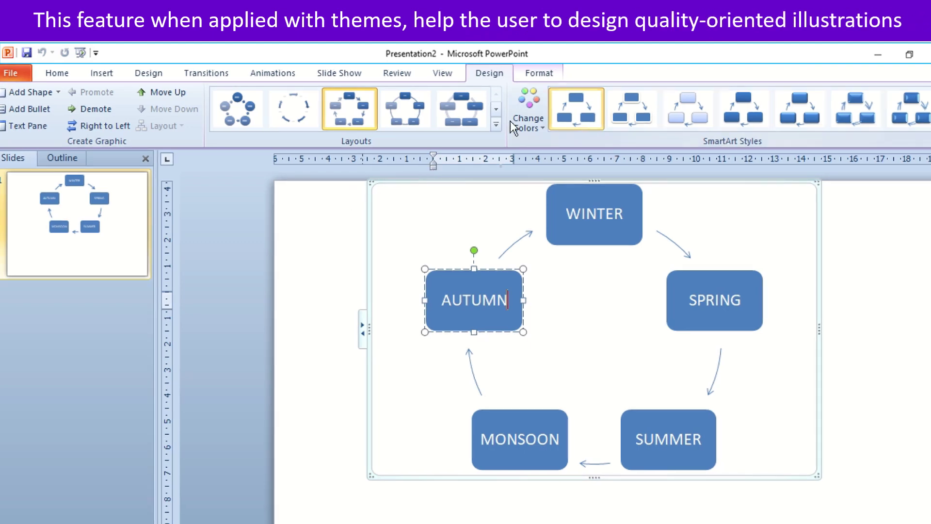
- Apply the last Colorful colour scheme to the seasons cycle
click(528, 122)
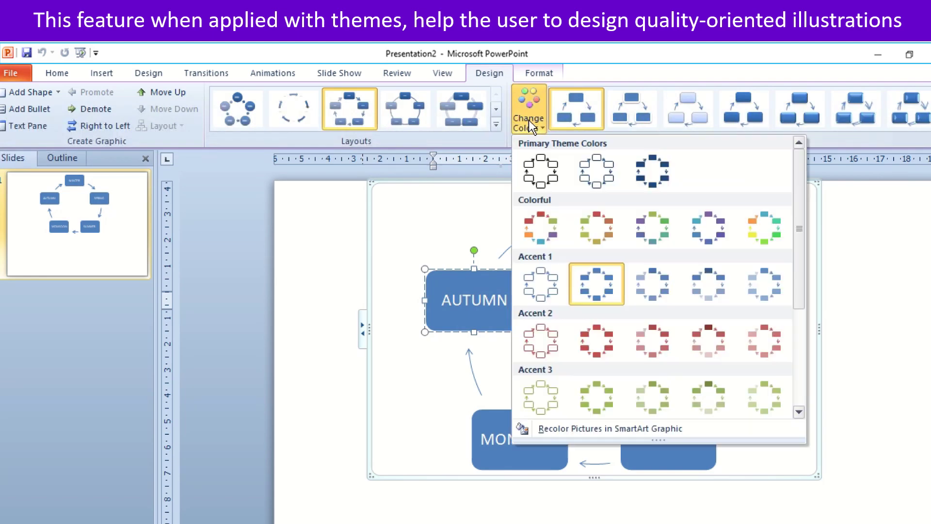
click(756, 226)
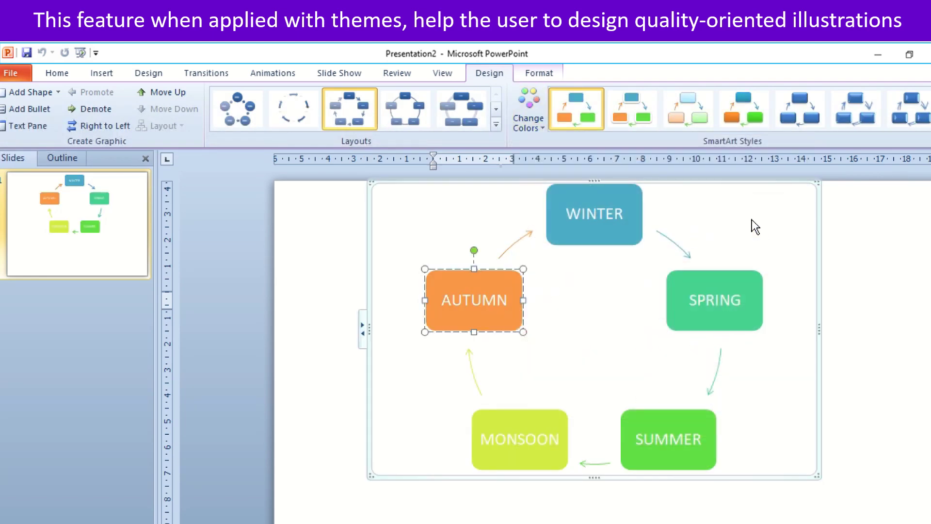